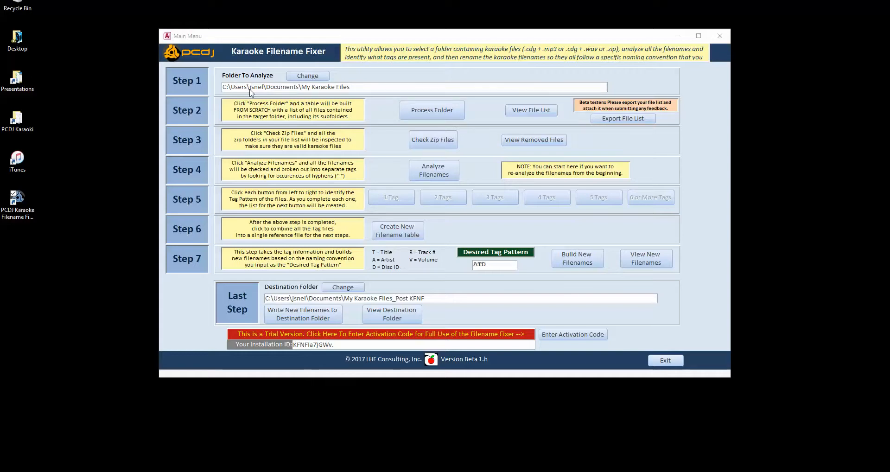
Choose My Karaoke Files as the folder to analyze and process it into a new file list.
{"action": "left_click", "coordinate": [318, 78]}
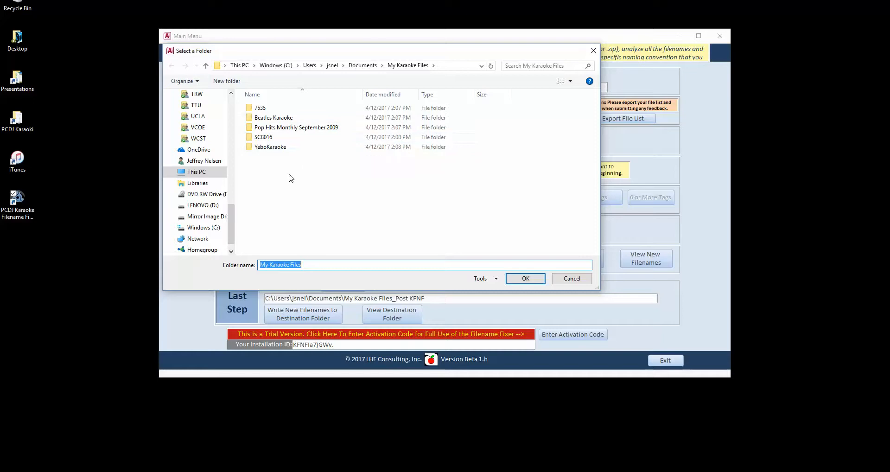
{"action": "left_click", "coordinate": [398, 66]}
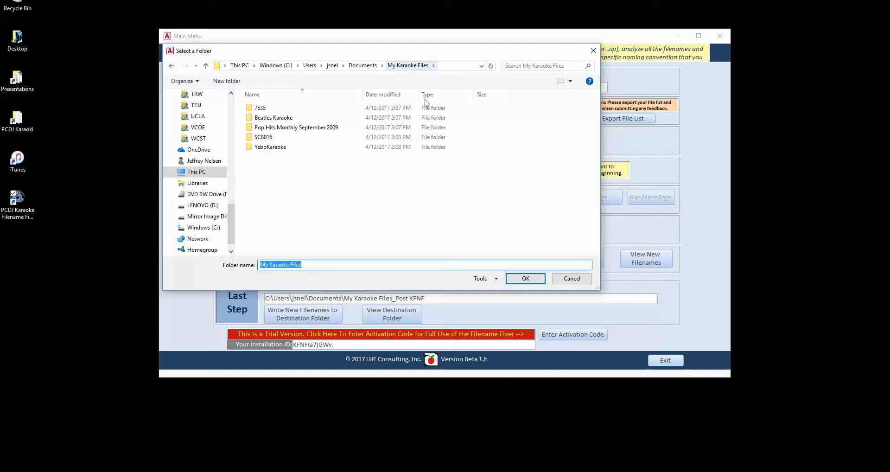
{"action": "left_click", "coordinate": [525, 278]}
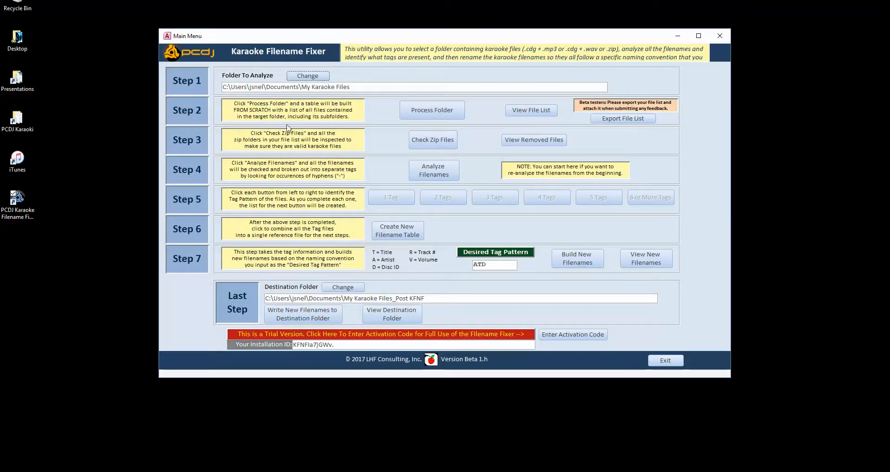
{"action": "left_click", "coordinate": [431, 112]}
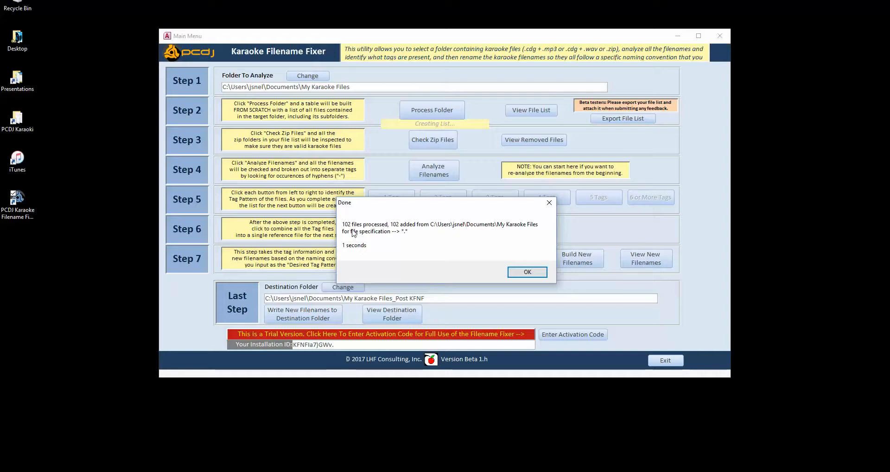
{"action": "left_click", "coordinate": [526, 273]}
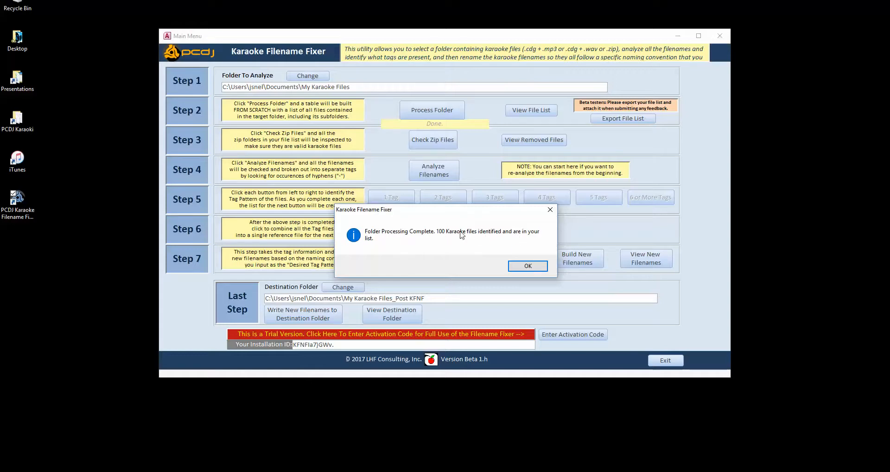
{"action": "left_click", "coordinate": [527, 266]}
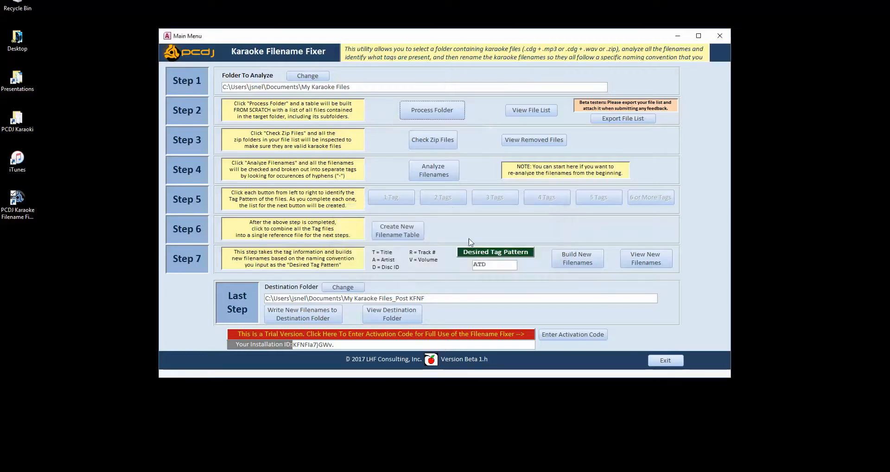
Review the generated list of karaoke file paths and names, then close it.
{"action": "left_click", "coordinate": [529, 110]}
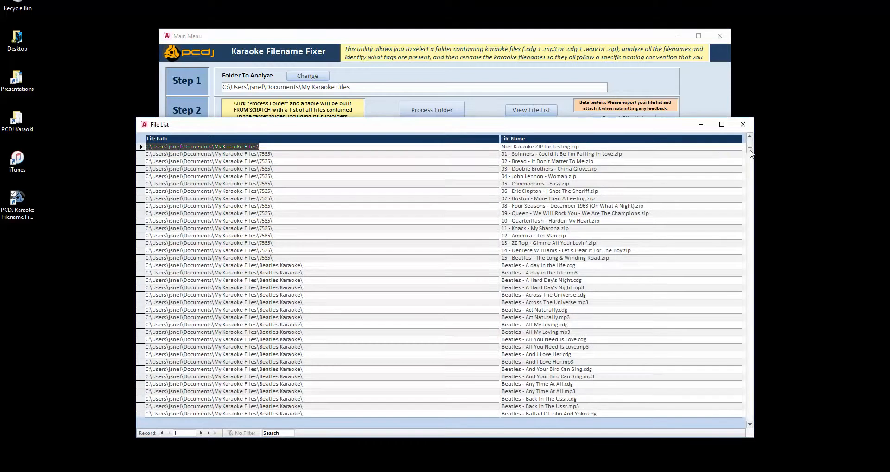
{"action": "left_click_drag", "start_coordinate": [750, 150], "coordinate": [765, 252]}
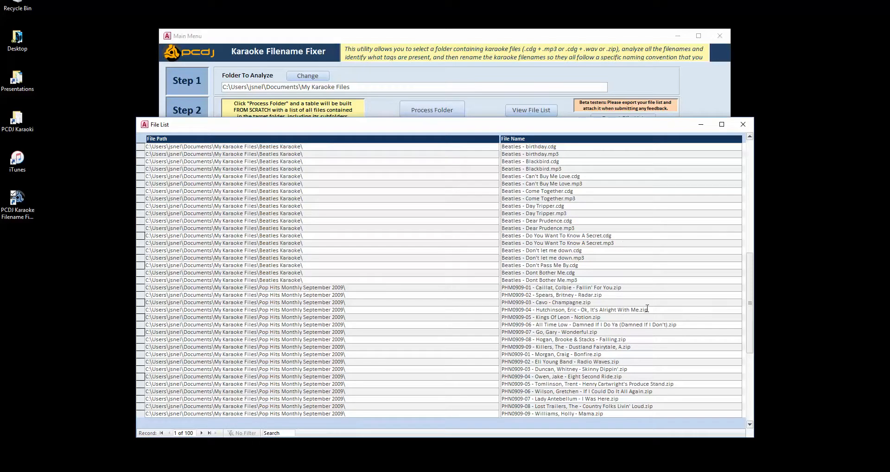
{"action": "left_click", "coordinate": [744, 127]}
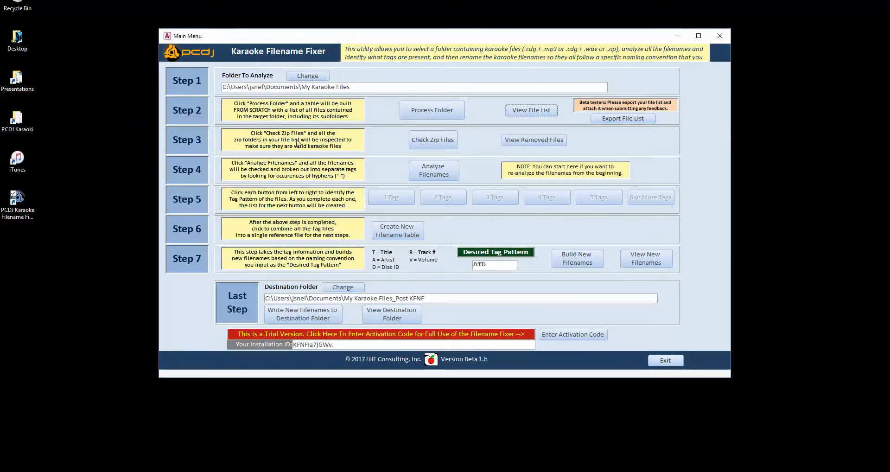
Check the listed zip files to make sure they are valid karaoke files.
{"action": "left_click", "coordinate": [436, 145]}
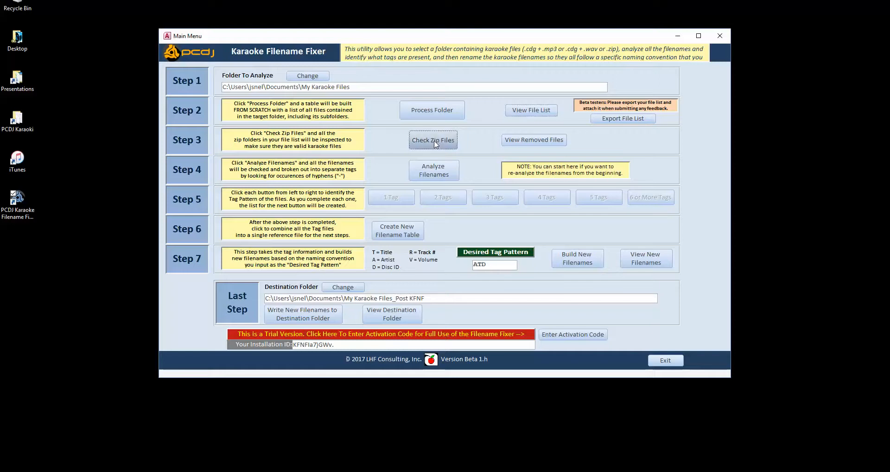
{"action": "left_click", "coordinate": [457, 260]}
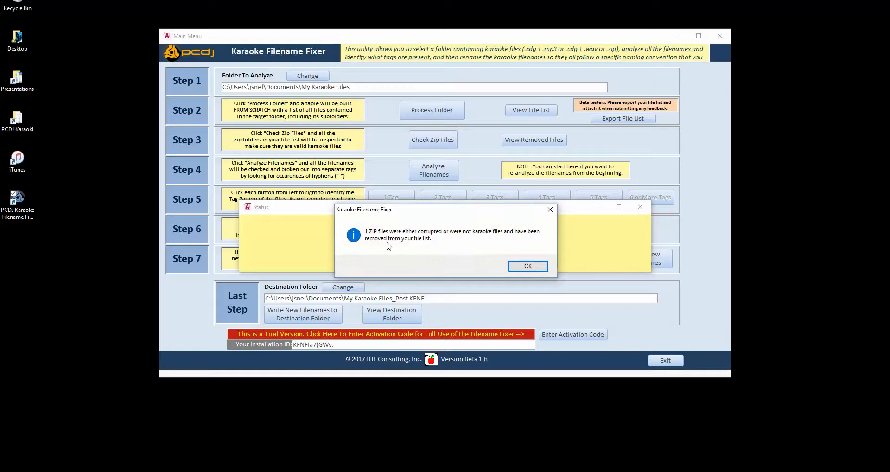
{"action": "left_click", "coordinate": [527, 266]}
Inspect the list of removed zip files and close it.
{"action": "left_click", "coordinate": [531, 142]}
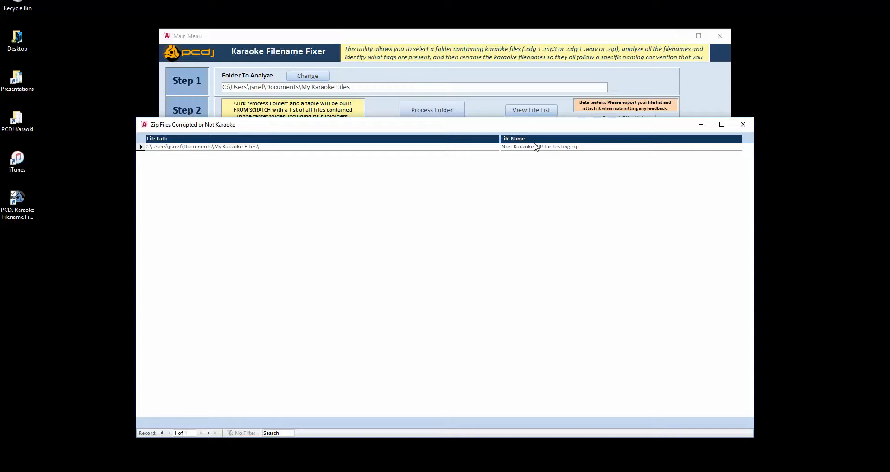
{"action": "left_click_drag", "start_coordinate": [512, 146], "coordinate": [545, 147]}
{"action": "left_click", "coordinate": [593, 146]}
{"action": "left_click", "coordinate": [743, 126]}
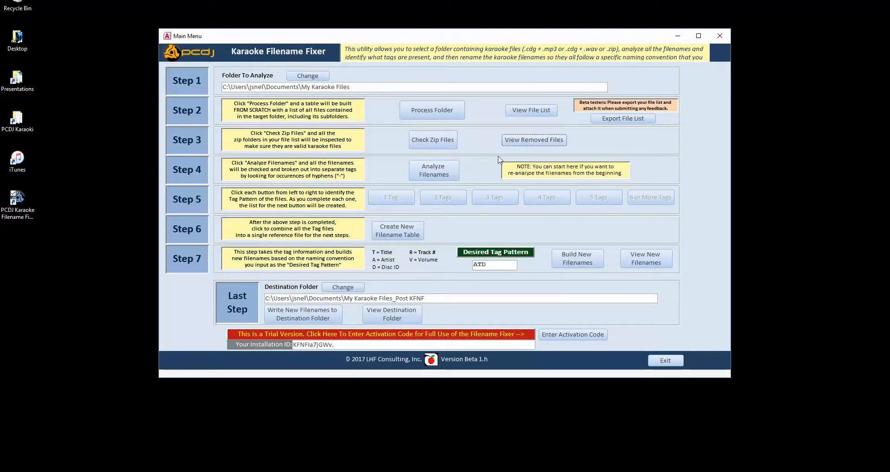
Analyze the filenames to break them into separate tags and auto-complete the unnecessary first steps.
{"action": "left_click", "coordinate": [448, 173]}
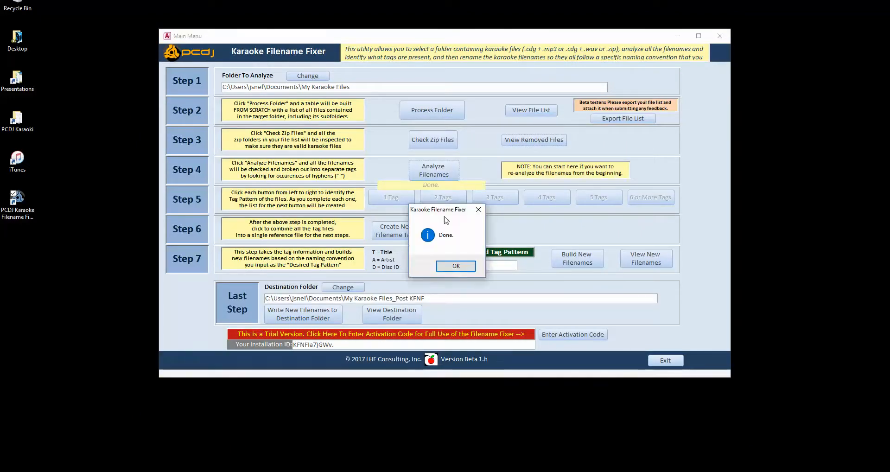
{"action": "left_click", "coordinate": [454, 269]}
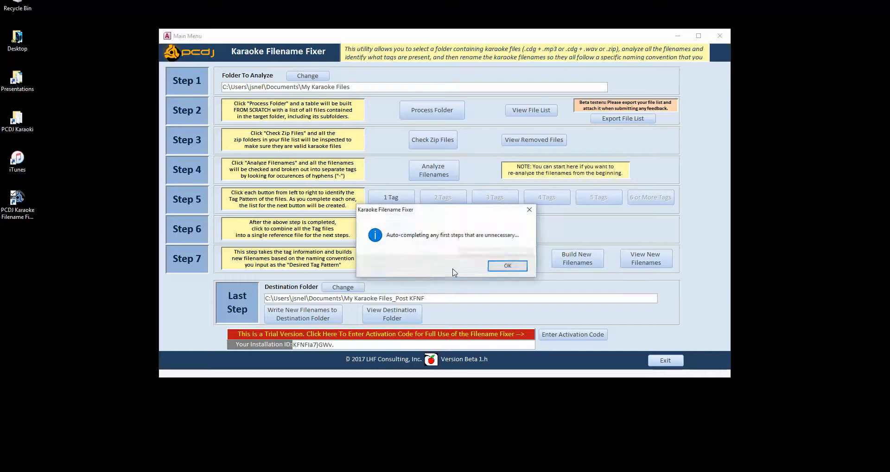
{"action": "left_click", "coordinate": [503, 267]}
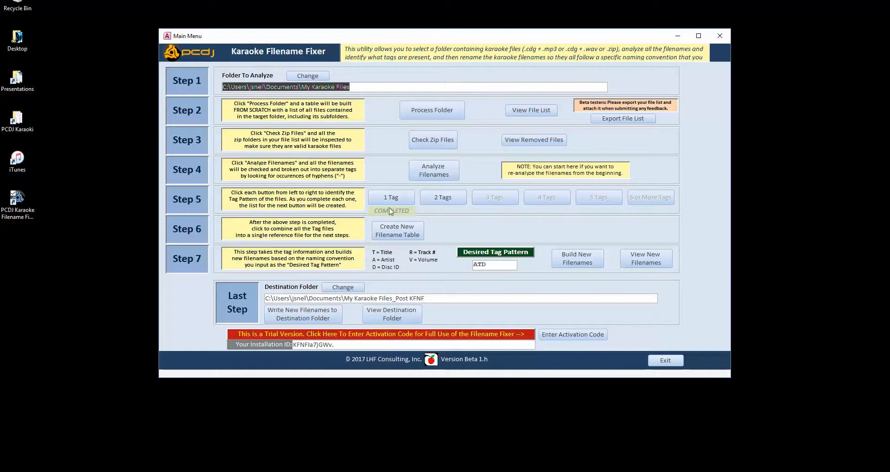
Open the two-tag list and examine the order of artist and title in the Beatles Karaoke and YeboKaraoke filenames.
{"action": "left_click", "coordinate": [445, 198]}
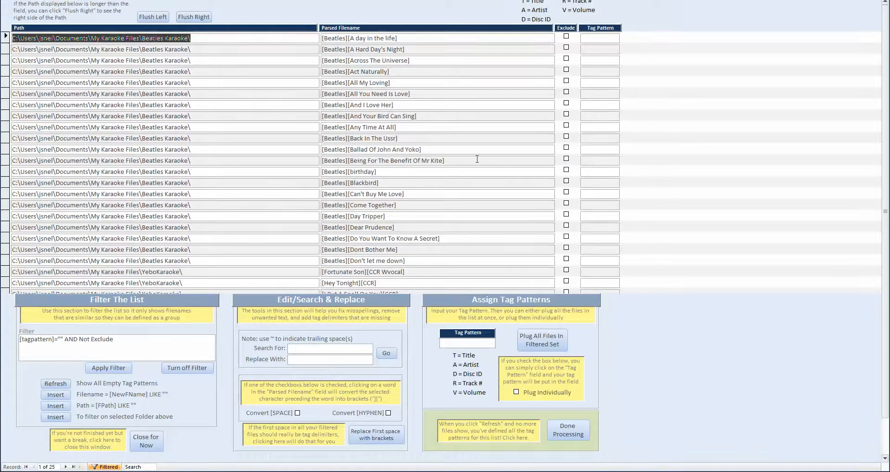
{"action": "left_click", "coordinate": [181, 116]}
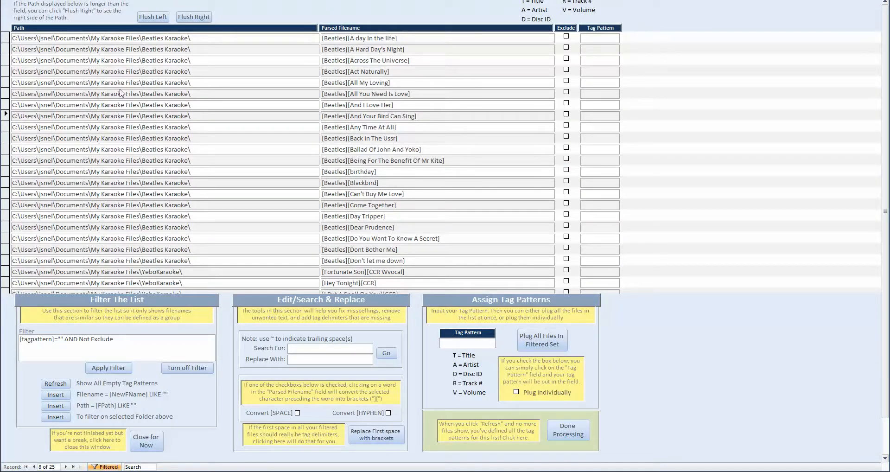
{"action": "scroll", "coordinate": [168, 139], "scroll_direction": "down", "scroll_amount": 2}
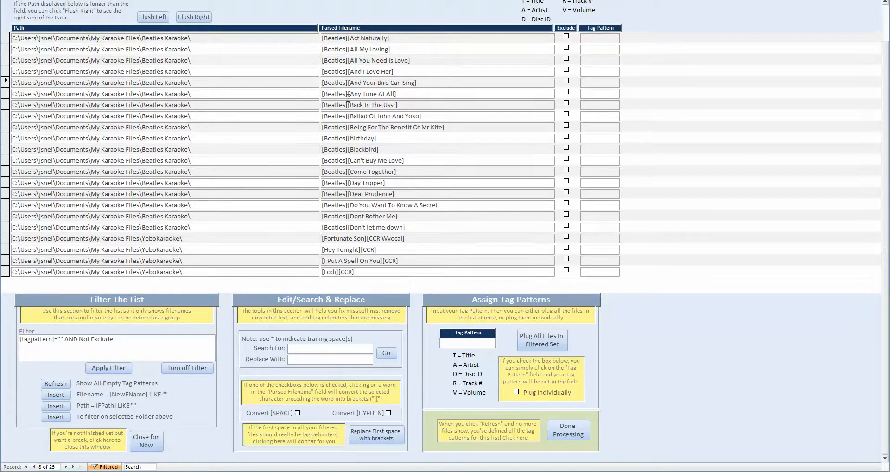
{"action": "left_click_drag", "start_coordinate": [346, 94], "coordinate": [397, 94]}
{"action": "left_click", "coordinate": [370, 117]}
{"action": "left_click_drag", "start_coordinate": [329, 73], "coordinate": [374, 72]}
{"action": "left_click_drag", "start_coordinate": [329, 250], "coordinate": [377, 251]}
{"action": "left_click", "coordinate": [148, 250]}
{"action": "left_click", "coordinate": [143, 260]}
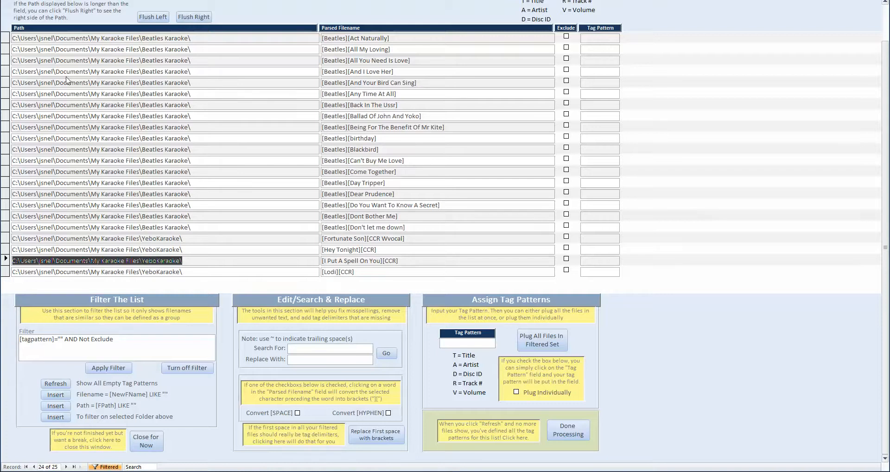
Filter the two-tag list to the Beatles Karaoke folder and assign the tag pattern AT to all filtered files.
{"action": "left_click", "coordinate": [12, 61]}
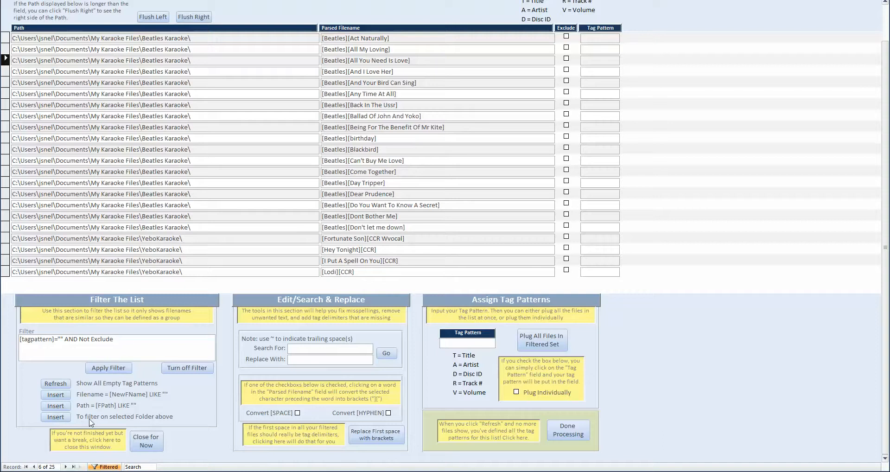
{"action": "left_click", "coordinate": [56, 417]}
{"action": "left_click", "coordinate": [111, 370]}
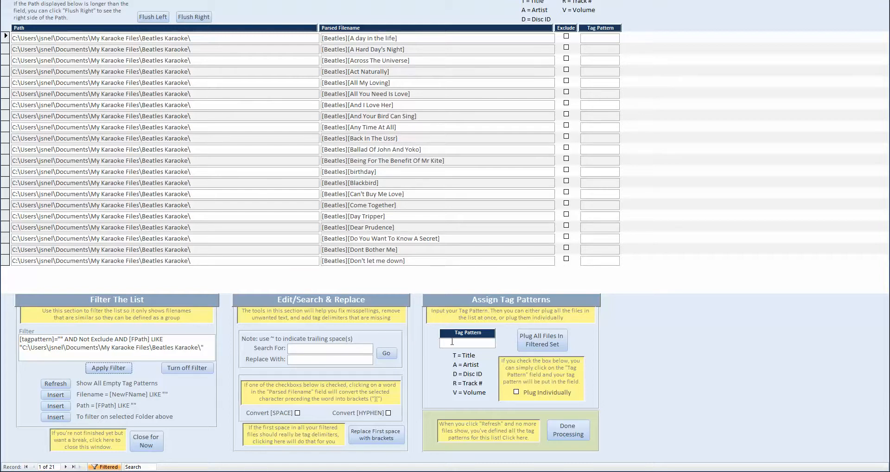
{"action": "left_click", "coordinate": [453, 342]}
{"action": "left_click", "coordinate": [542, 344]}
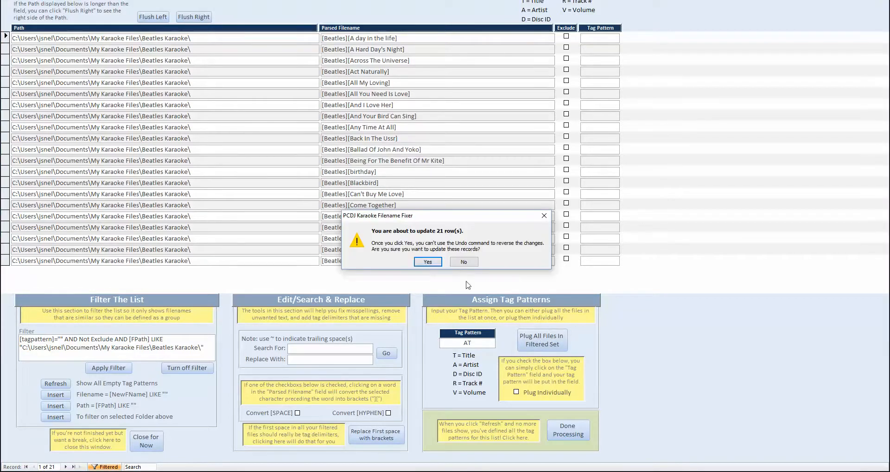
{"action": "left_click", "coordinate": [432, 263]}
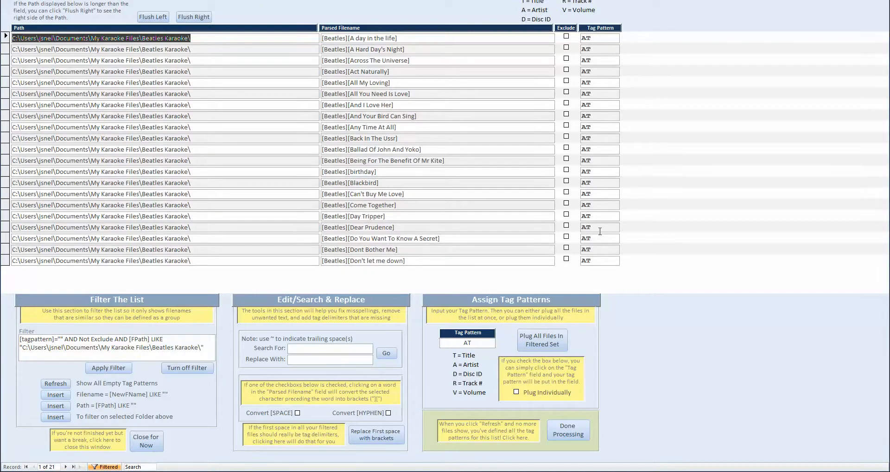
Refresh the list to show files without a pattern and assign the tag pattern TA to all the YeboKaraoke files.
{"action": "left_click", "coordinate": [55, 386]}
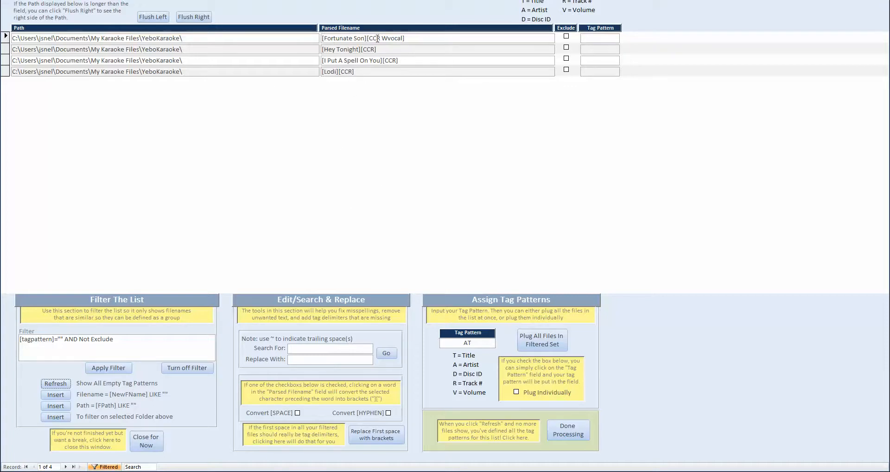
{"action": "double_click", "coordinate": [474, 343]}
{"action": "type", "text": "ta"}
{"action": "left_click", "coordinate": [541, 341]}
{"action": "left_click", "coordinate": [429, 262]}
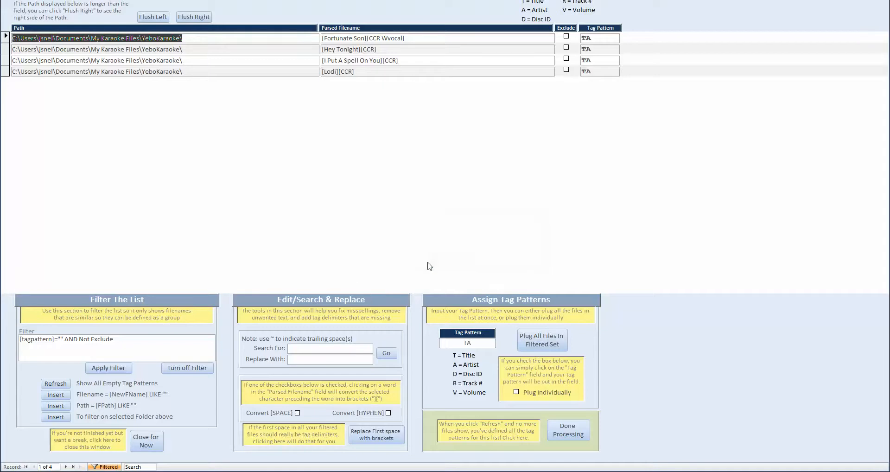
Refresh the two-tag list and mark its processing as complete.
{"action": "left_click", "coordinate": [55, 384]}
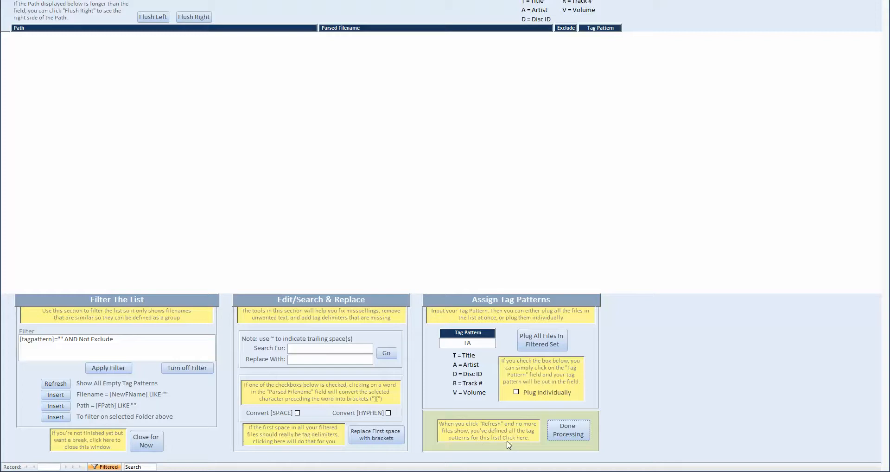
{"action": "left_click", "coordinate": [566, 434]}
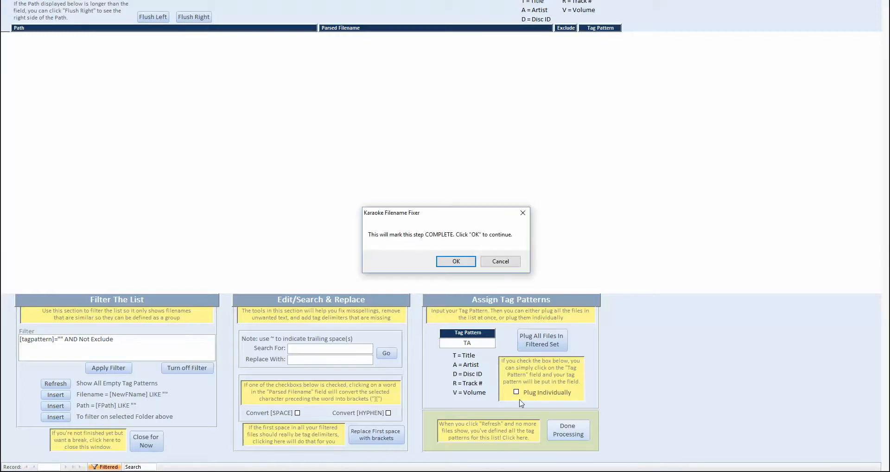
{"action": "left_click", "coordinate": [469, 262]}
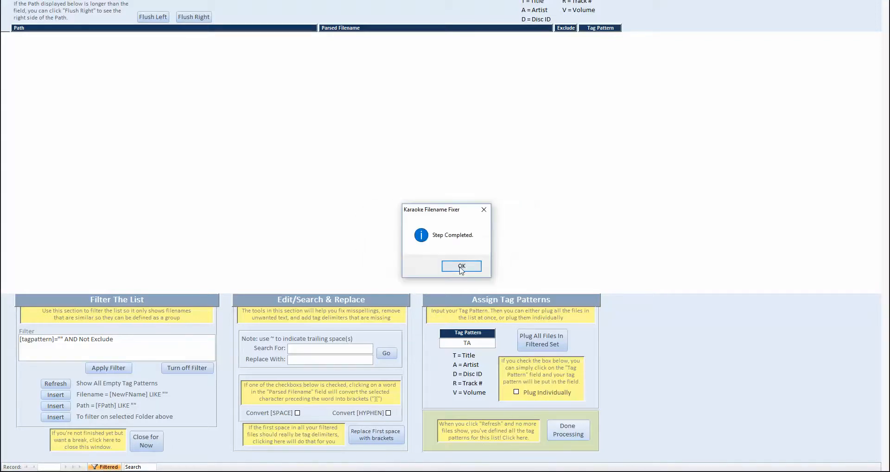
{"action": "left_click", "coordinate": [461, 267]}
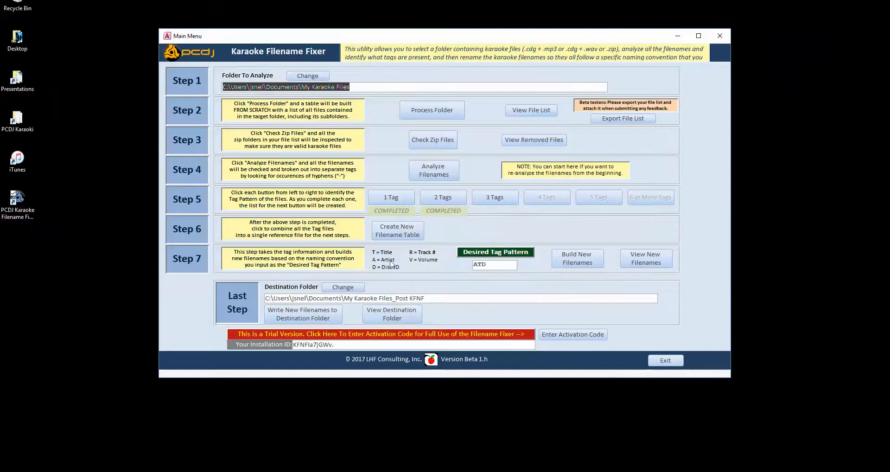
Open the three-tag list and filter it to the files in the 7535 folder.
{"action": "left_click", "coordinate": [495, 198]}
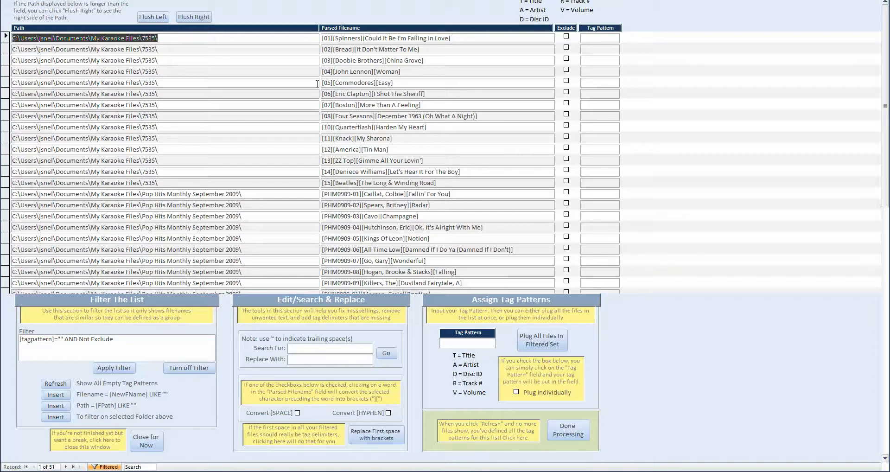
{"action": "left_click", "coordinate": [56, 417]}
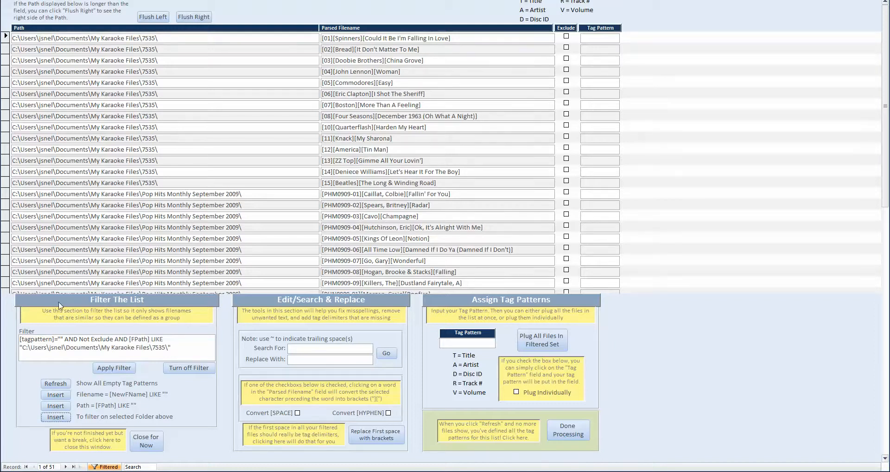
{"action": "left_click", "coordinate": [52, 384]}
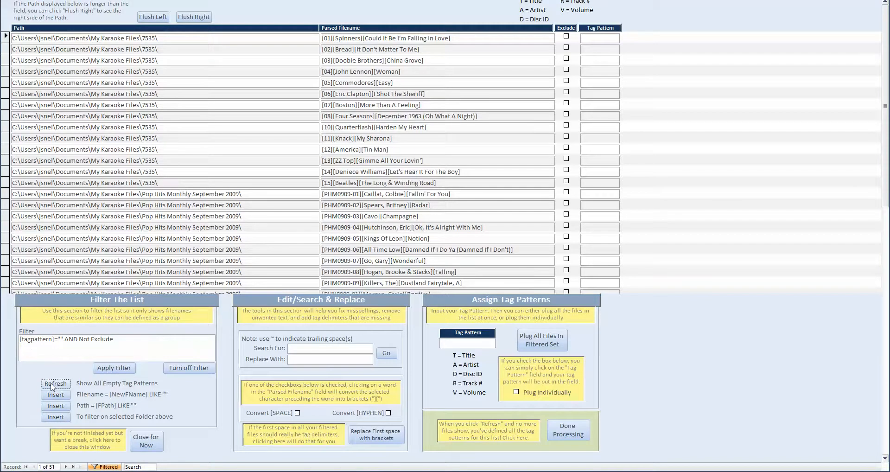
{"action": "left_click", "coordinate": [55, 417]}
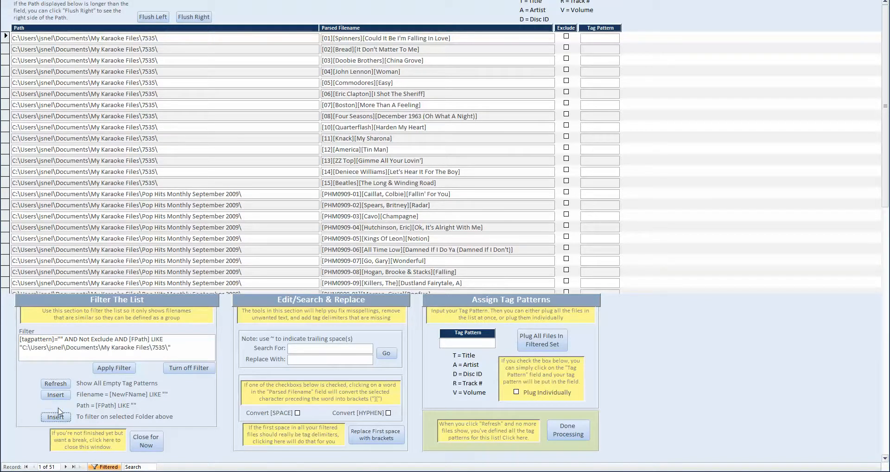
{"action": "left_click", "coordinate": [100, 371]}
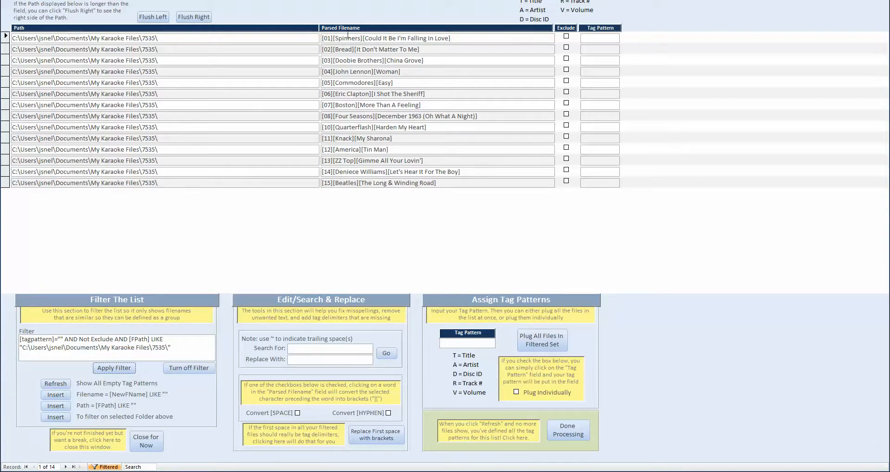
Assign the tag pattern RAT to all filtered files of the 7535 folder.
{"action": "left_click", "coordinate": [451, 343]}
{"action": "type", "text": "rat"}
{"action": "left_click", "coordinate": [533, 345]}
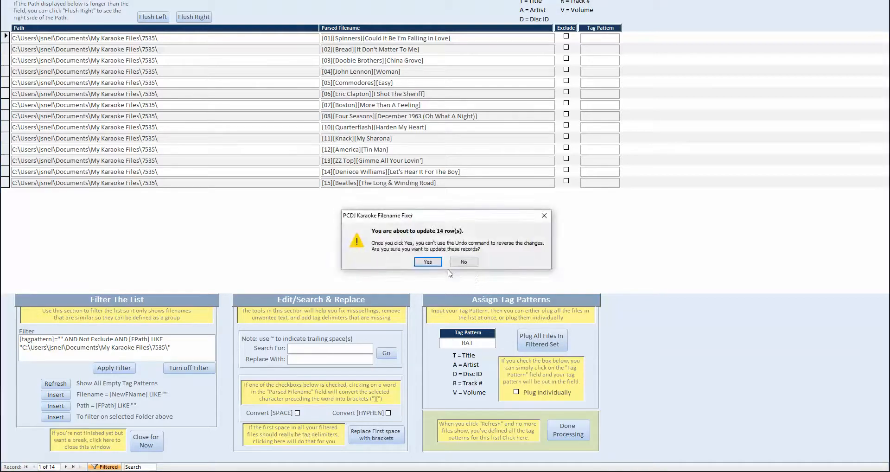
{"action": "left_click", "coordinate": [427, 259]}
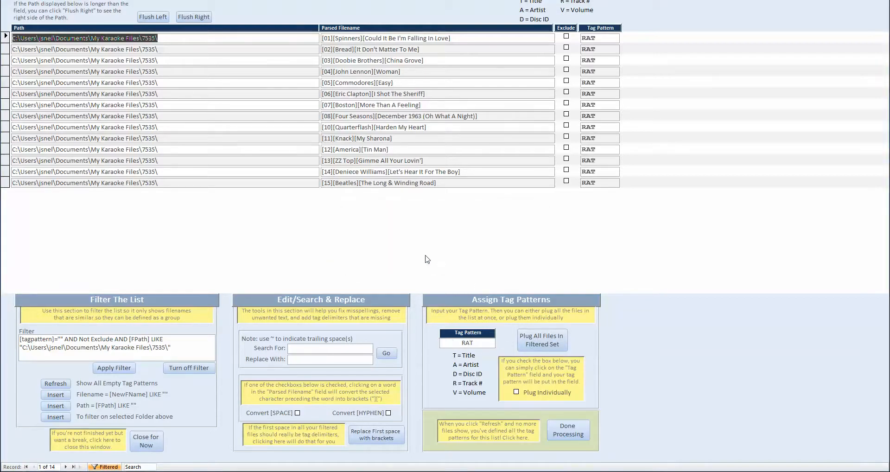
Filter the remaining untagged files to the Pop Hits Monthly September 2009 folder and assign the tag pattern DAT to all of them.
{"action": "left_click", "coordinate": [55, 384]}
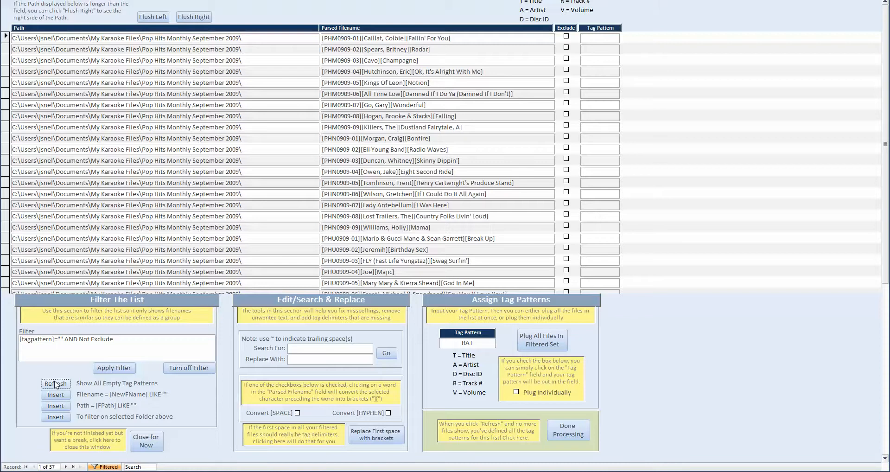
{"action": "left_click", "coordinate": [55, 417]}
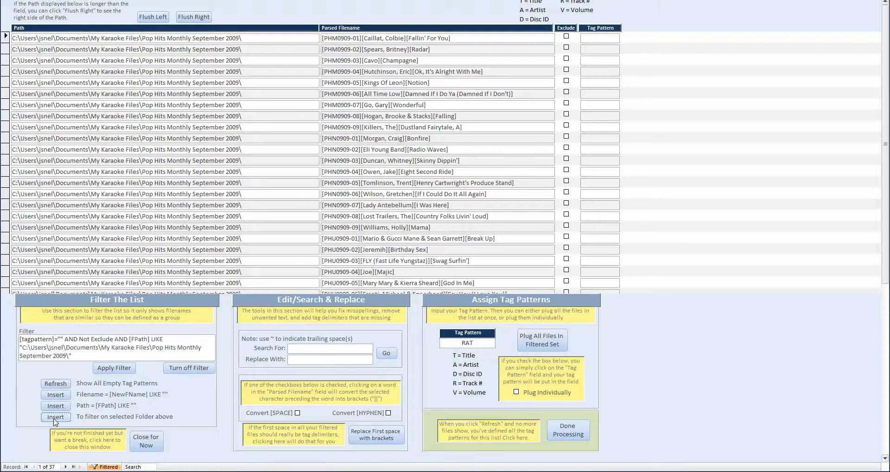
{"action": "left_click", "coordinate": [114, 367]}
{"action": "scroll", "coordinate": [190, 132], "scroll_direction": "down", "scroll_amount": 3}
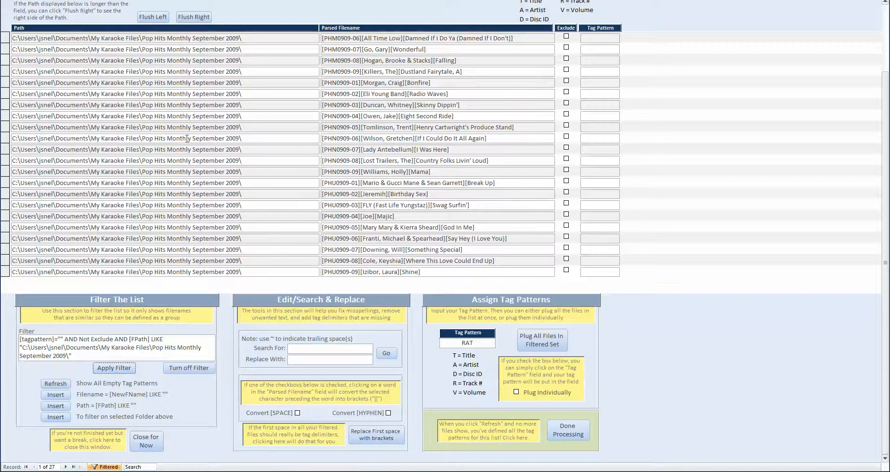
{"action": "scroll", "coordinate": [188, 137], "scroll_direction": "up", "scroll_amount": 3}
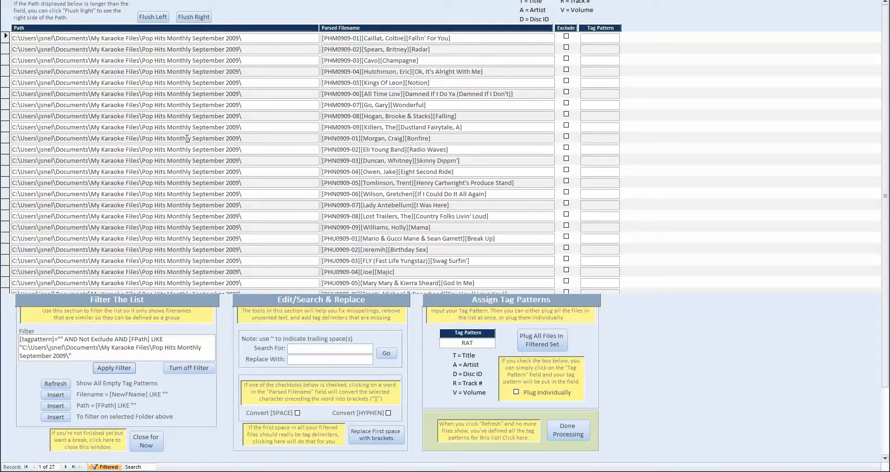
{"action": "scroll", "coordinate": [338, 118], "scroll_direction": "down", "scroll_amount": 2}
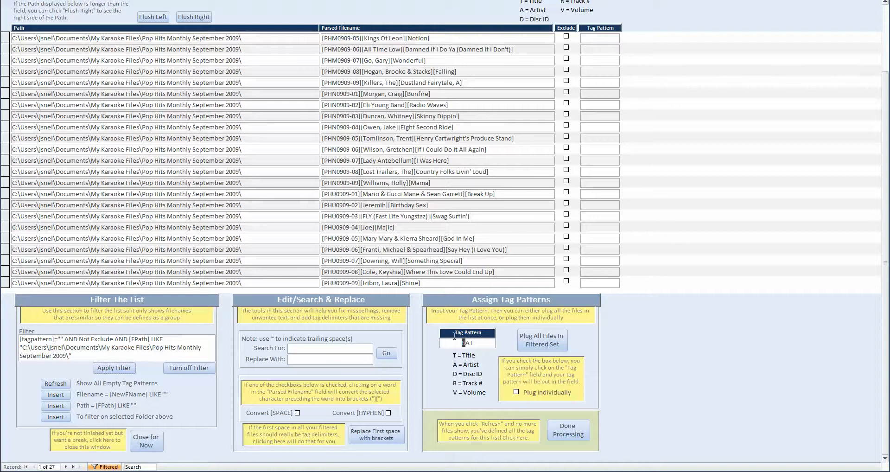
{"action": "left_click", "coordinate": [536, 345]}
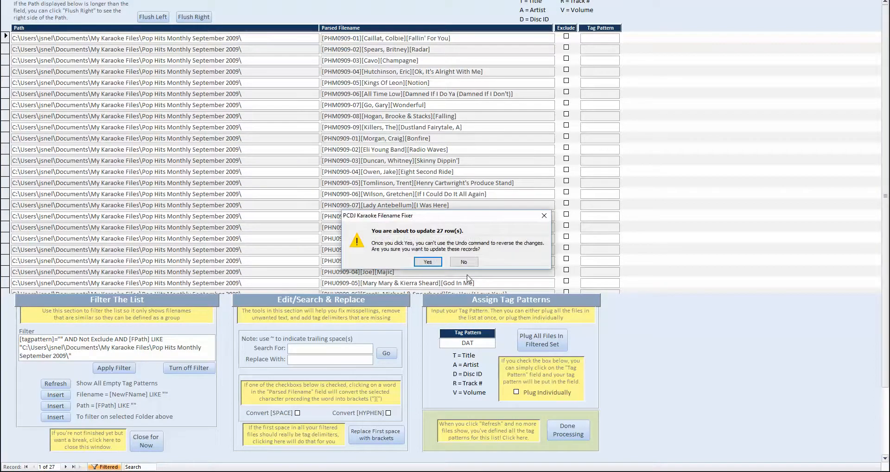
{"action": "left_click", "coordinate": [430, 260]}
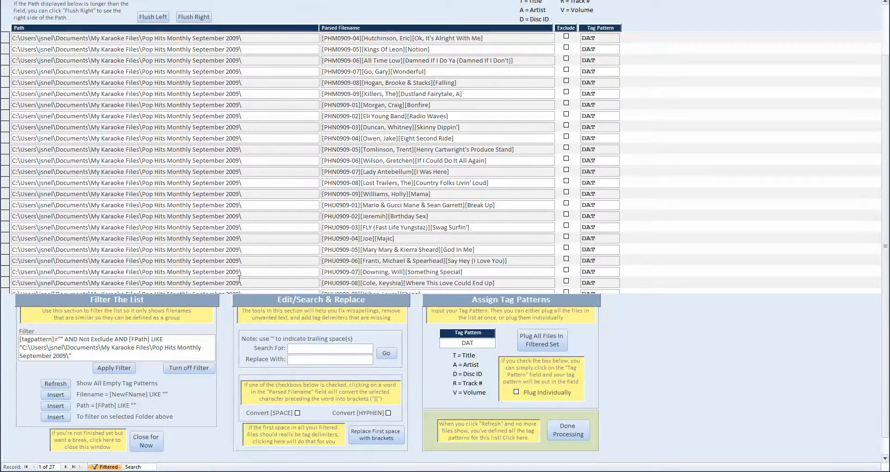
Refresh the list to show files without a pattern and assign the tag pattern DAT to all the SC8016 files.
{"action": "left_click", "coordinate": [61, 383]}
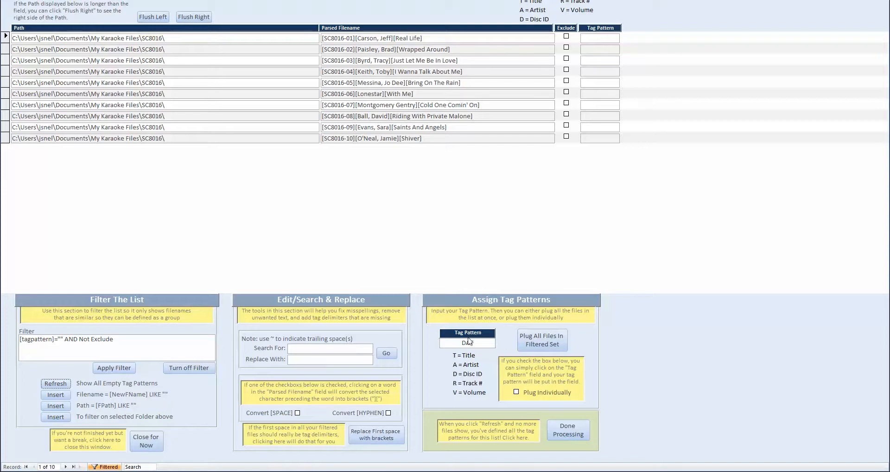
{"action": "left_click", "coordinate": [535, 342]}
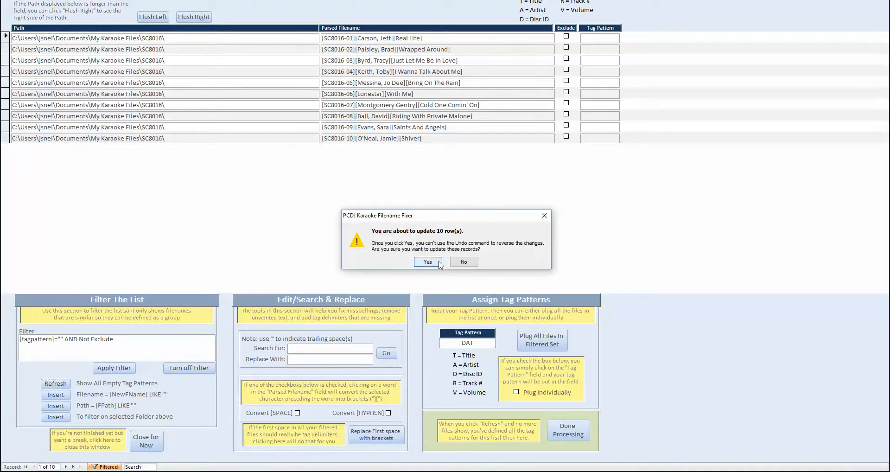
{"action": "left_click", "coordinate": [440, 266]}
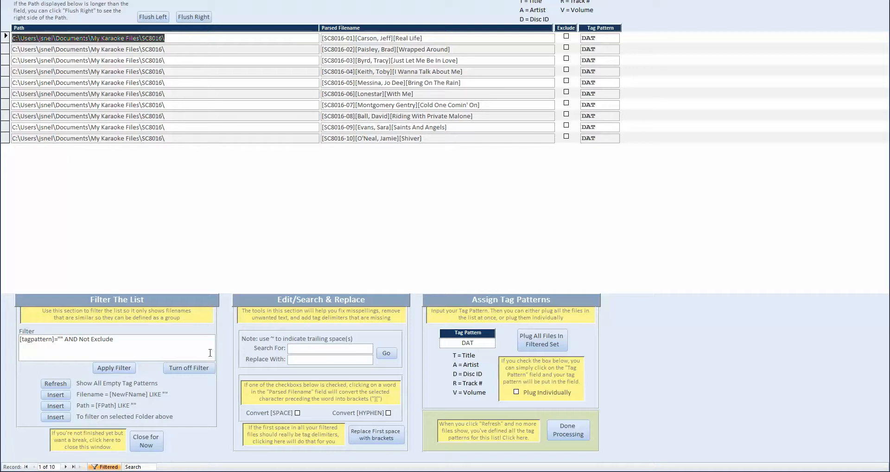
Refresh the three-tag list and mark its processing as complete.
{"action": "left_click", "coordinate": [57, 383]}
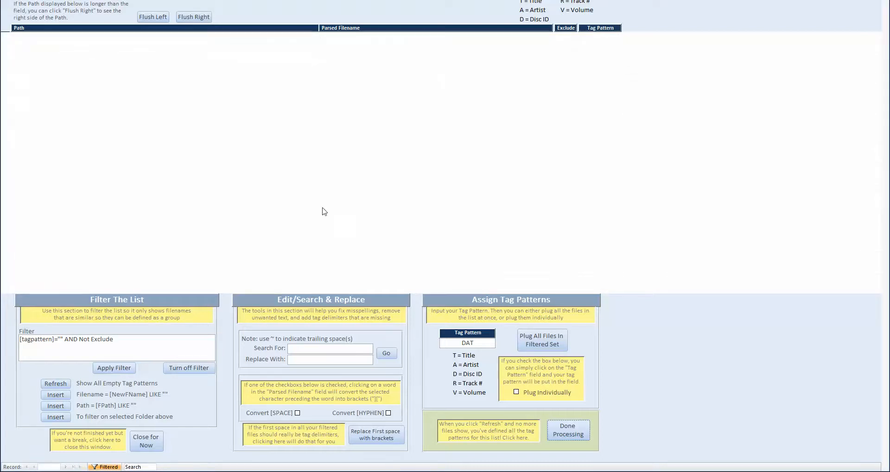
{"action": "left_click", "coordinate": [569, 436]}
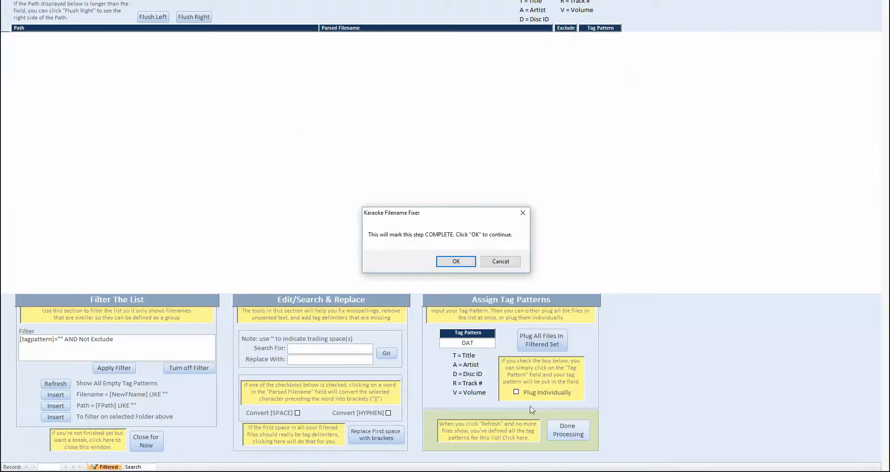
{"action": "left_click", "coordinate": [459, 261]}
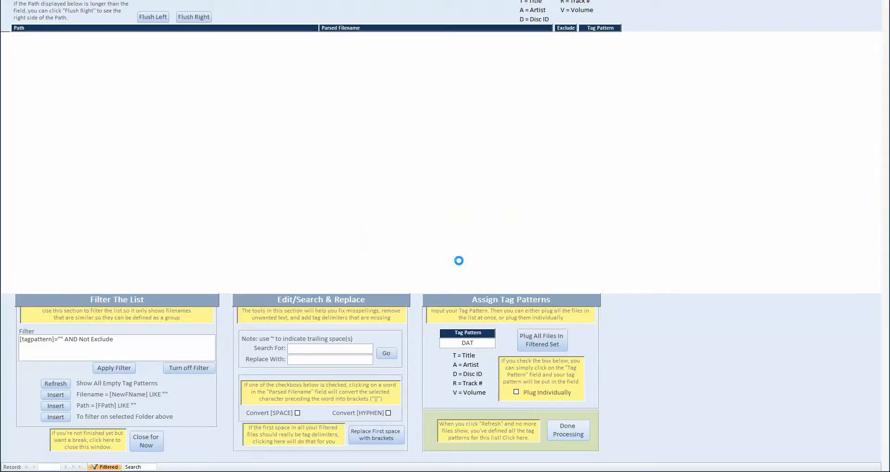
{"action": "left_click", "coordinate": [462, 266]}
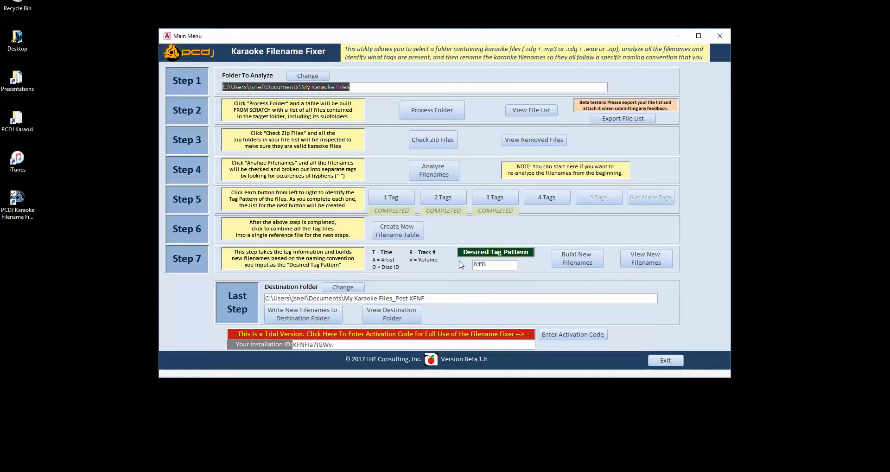
Open the four-tag list and replace the brackets between "We Will Rock You" and "We Are The Champions" with a hyphen in the Queen filename.
{"action": "left_click", "coordinate": [559, 202]}
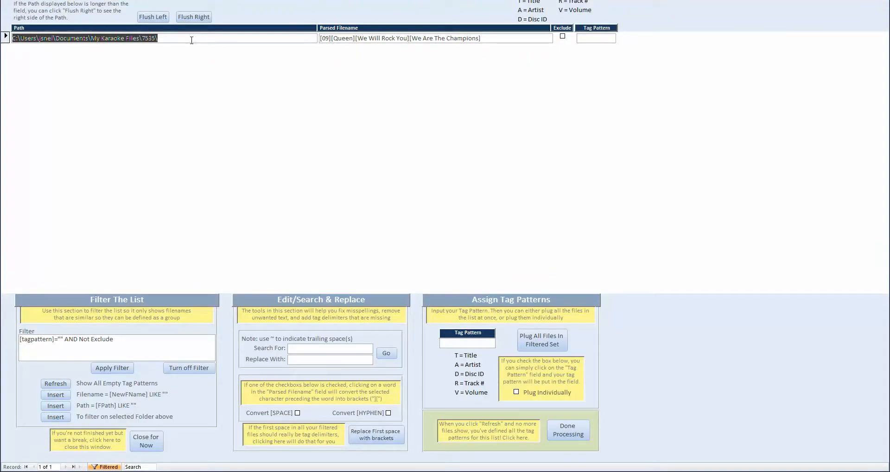
{"action": "left_click", "coordinate": [192, 40]}
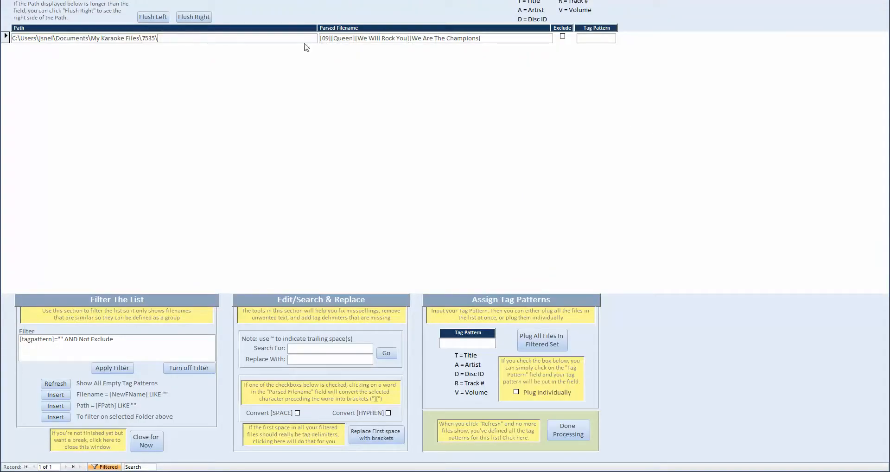
{"action": "left_click", "coordinate": [408, 40]}
{"action": "key", "text": "Delete"}
{"action": "key", "text": "Delete"}
{"action": "type", "text": "-"}
Assign the tag pattern RAT to the Queen file and refresh the list of files without a pattern.
{"action": "left_click", "coordinate": [590, 37]}
{"action": "type", "text": "rat"}
{"action": "left_click", "coordinate": [55, 383]}
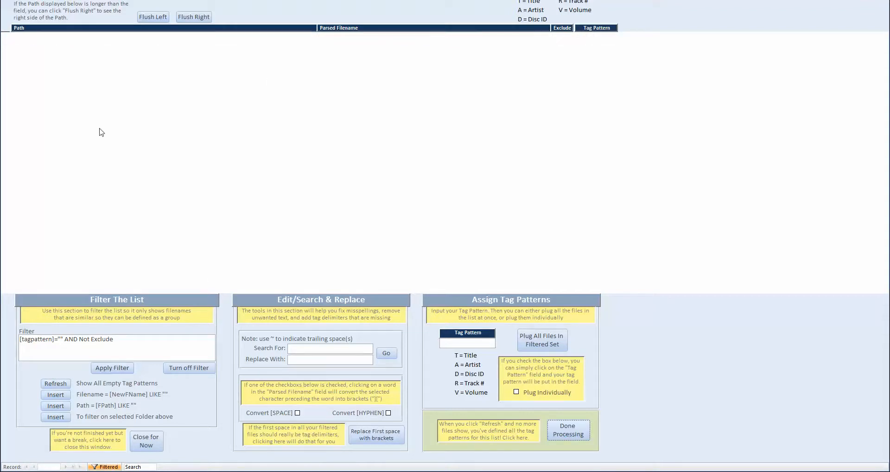
Mark the processing of the four-tag list as complete and return to the main menu.
{"action": "left_click", "coordinate": [580, 435]}
{"action": "left_click", "coordinate": [452, 262]}
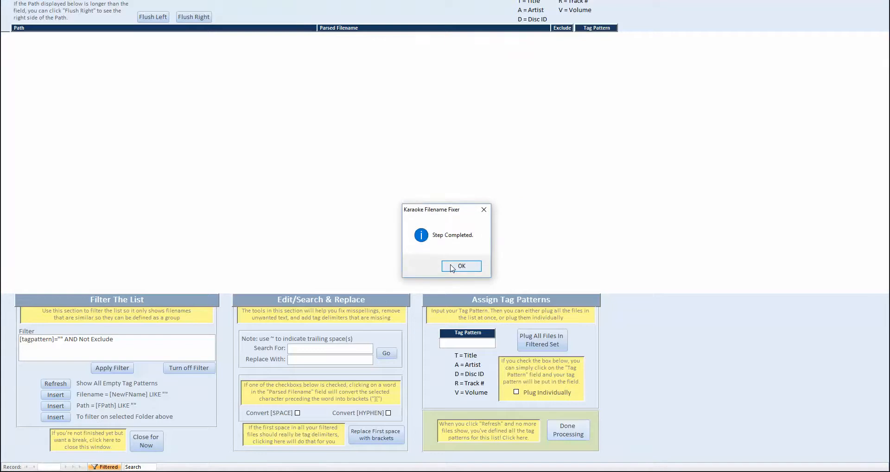
{"action": "left_click", "coordinate": [450, 264]}
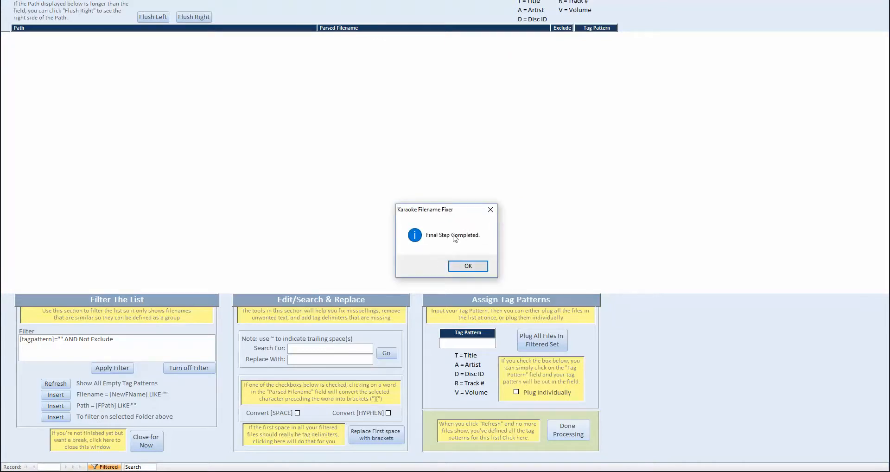
{"action": "left_click", "coordinate": [467, 267]}
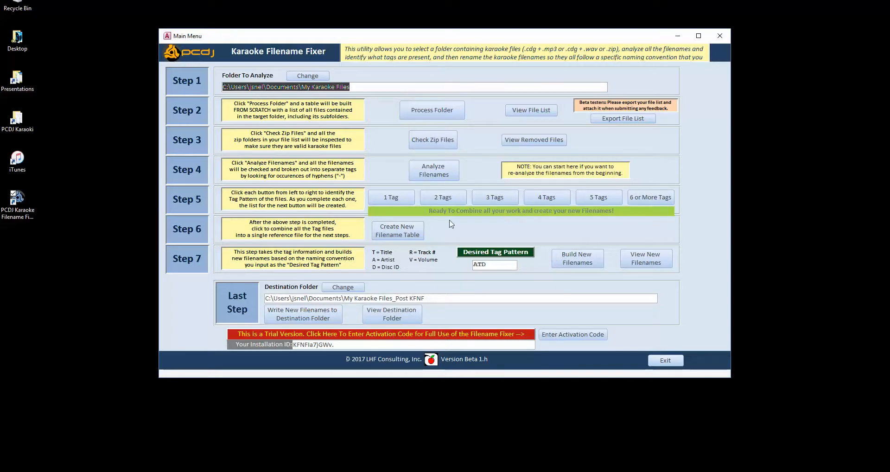
Create the new filename table and build the new filenames using the desired tag pattern ATD.
{"action": "left_click", "coordinate": [407, 232]}
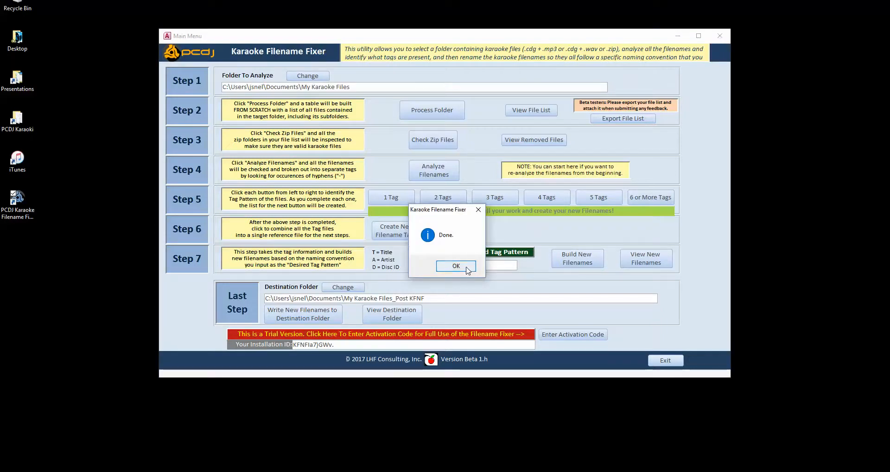
{"action": "left_click", "coordinate": [468, 270]}
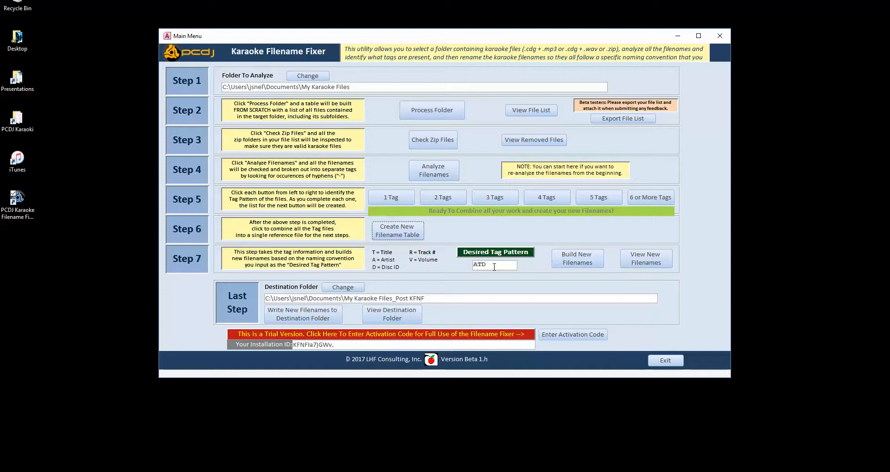
{"action": "left_click_drag", "start_coordinate": [489, 266], "coordinate": [449, 268]}
{"action": "left_click", "coordinate": [566, 256]}
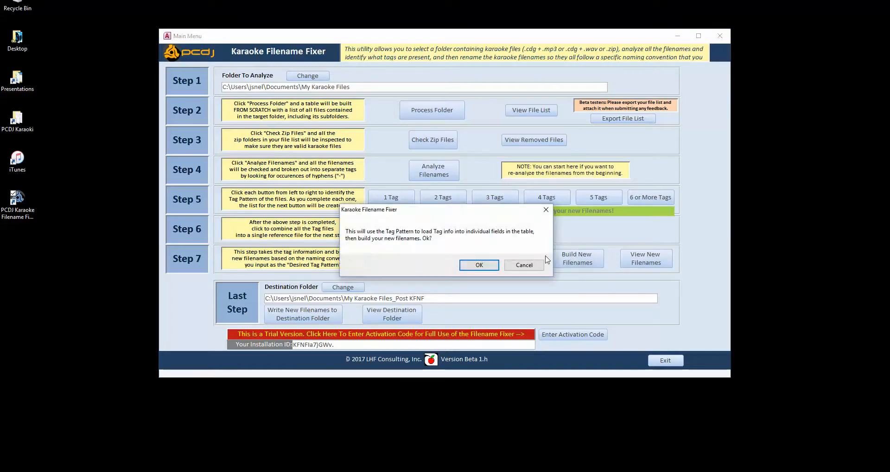
{"action": "left_click", "coordinate": [482, 266]}
{"action": "left_click", "coordinate": [475, 271]}
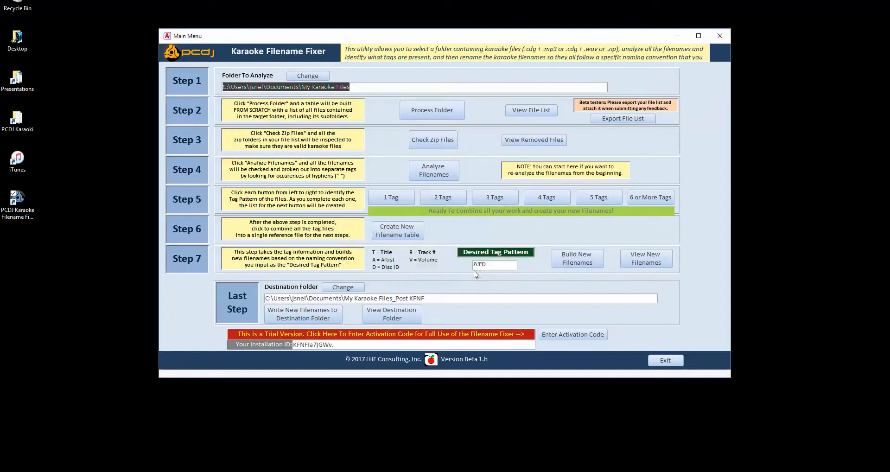
View the new filenames and examine how the old names, tag patterns, disc IDs and track IDs were turned into the new naming format.
{"action": "left_click", "coordinate": [650, 257]}
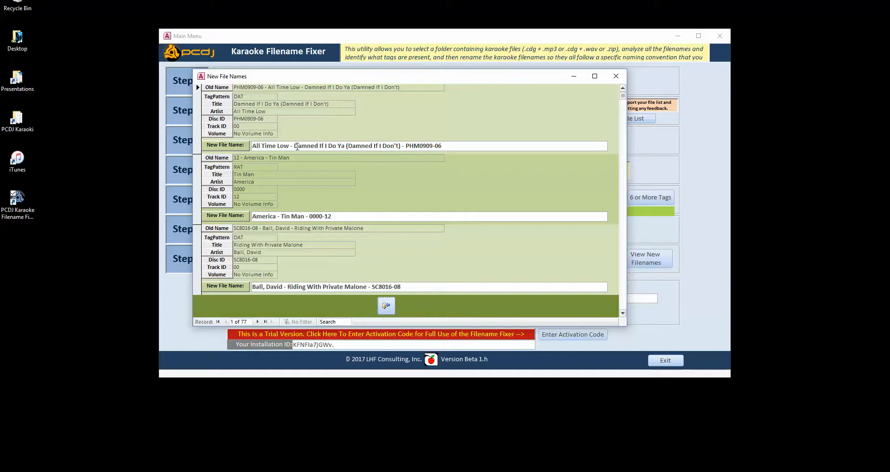
{"action": "scroll", "coordinate": [368, 202], "scroll_direction": "down", "scroll_amount": 5}
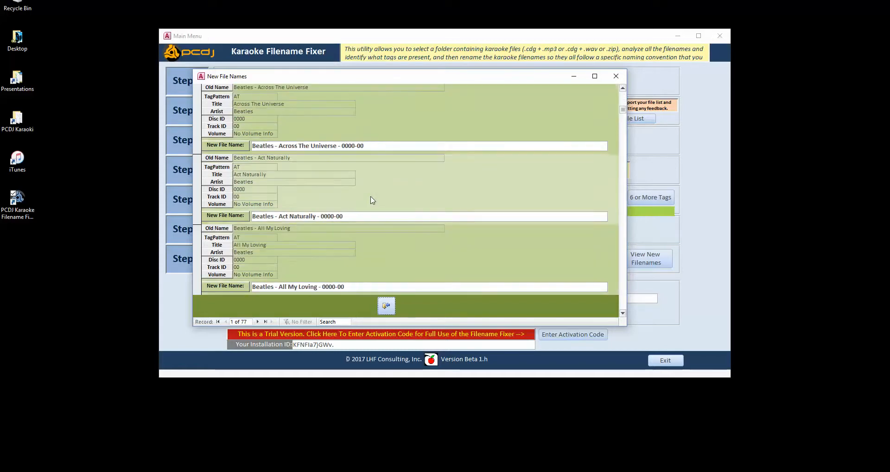
{"action": "scroll", "coordinate": [374, 200], "scroll_direction": "down", "scroll_amount": 6}
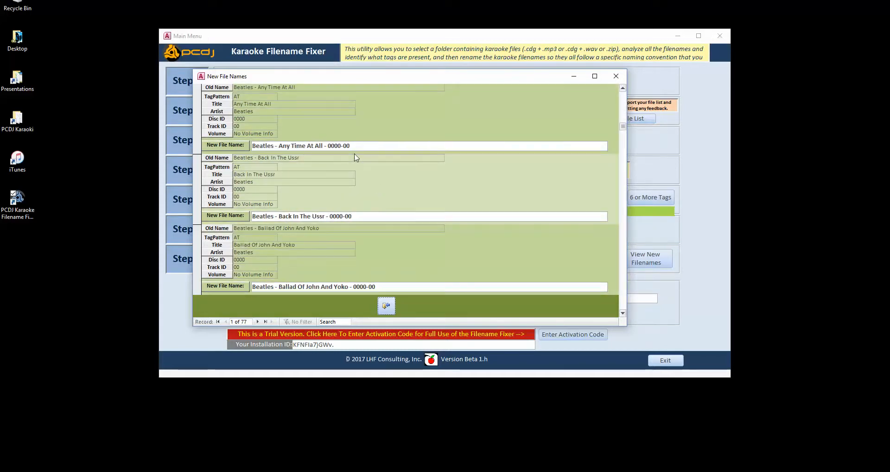
{"action": "scroll", "coordinate": [355, 158], "scroll_direction": "down", "scroll_amount": 2}
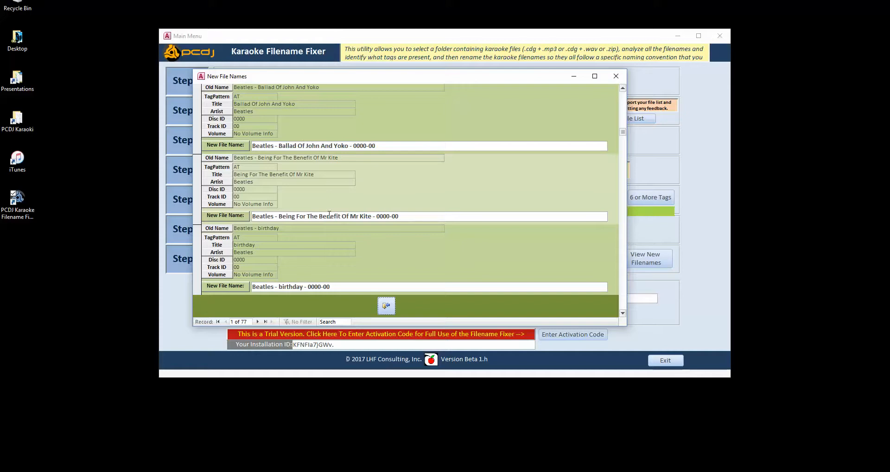
{"action": "scroll", "coordinate": [317, 204], "scroll_direction": "down", "scroll_amount": 2}
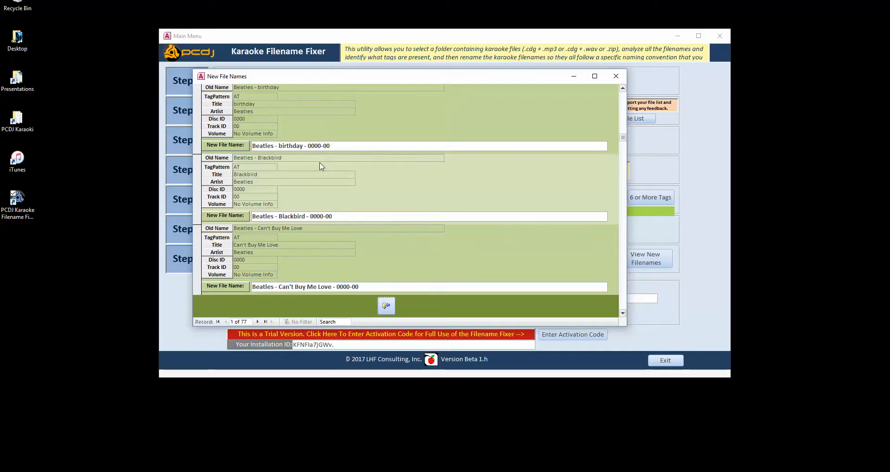
{"action": "left_click_drag", "start_coordinate": [308, 146], "coordinate": [329, 146]}
{"action": "scroll", "coordinate": [304, 153], "scroll_direction": "up", "scroll_amount": 6}
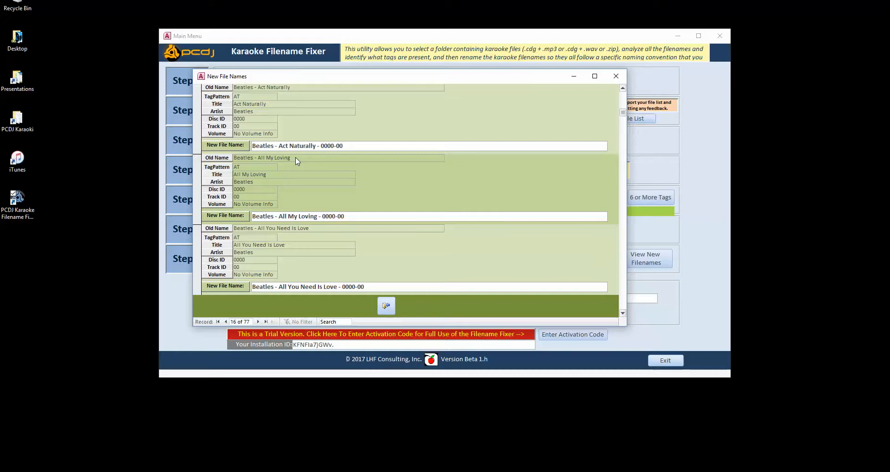
{"action": "scroll", "coordinate": [297, 160], "scroll_direction": "up", "scroll_amount": 3}
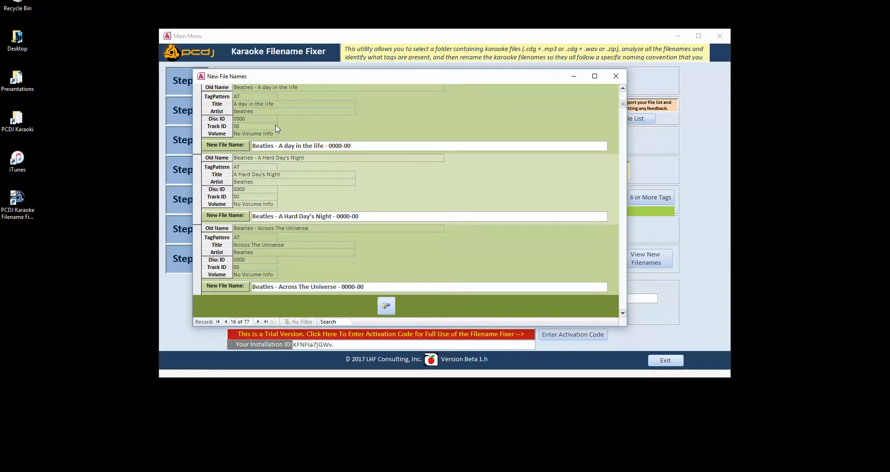
{"action": "scroll", "coordinate": [300, 166], "scroll_direction": "up", "scroll_amount": 3}
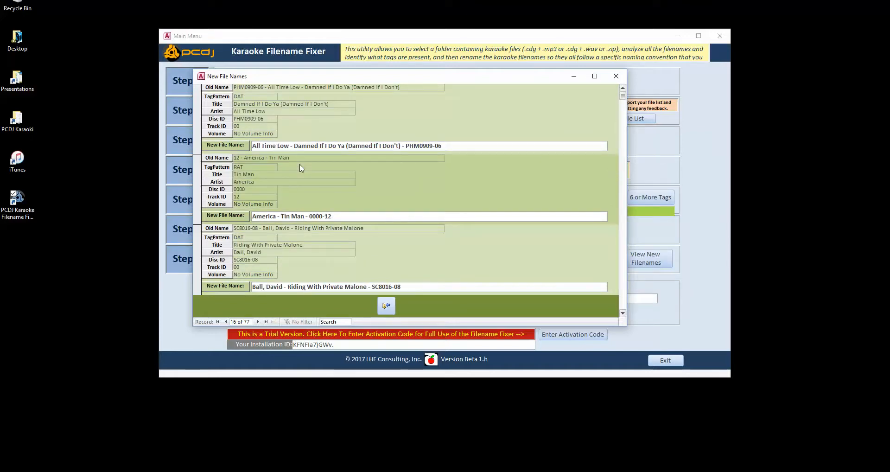
{"action": "scroll", "coordinate": [334, 185], "scroll_direction": "down", "scroll_amount": 3}
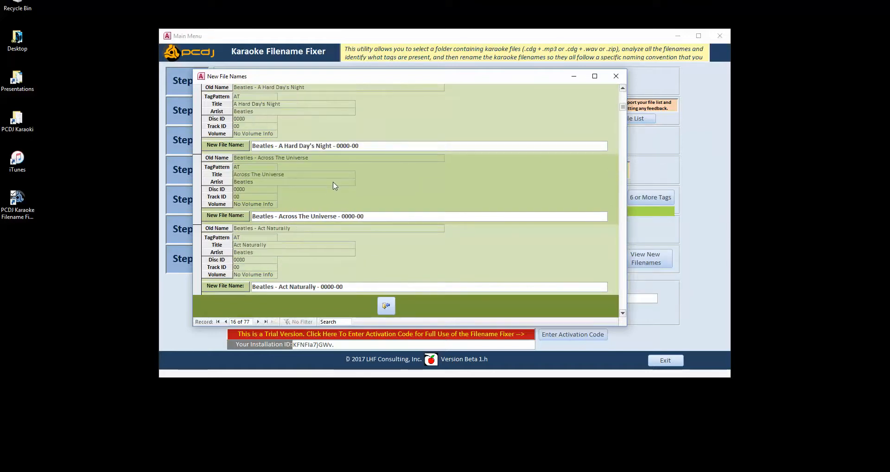
Close the new filenames review and write the new filenames to the destination folder My Karaoke Files_Post KFNF, accepting the trial limit and the folder's existing files.
{"action": "scroll", "coordinate": [335, 186], "scroll_direction": "down", "scroll_amount": 3}
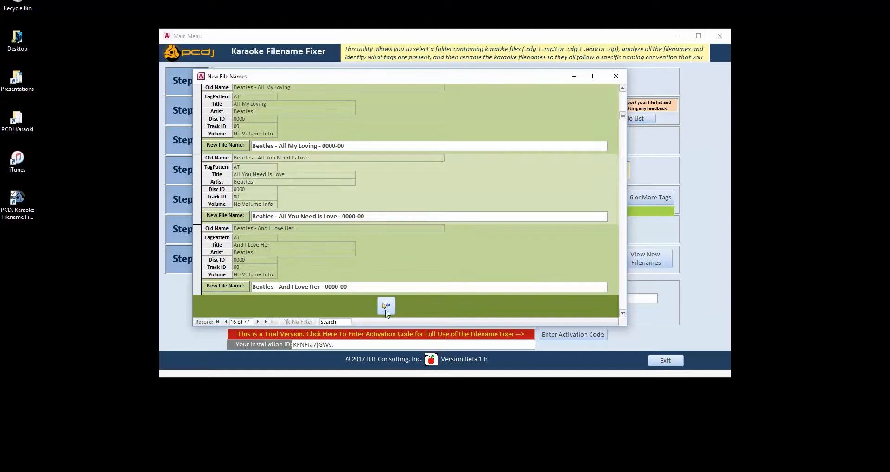
{"action": "left_click", "coordinate": [387, 306]}
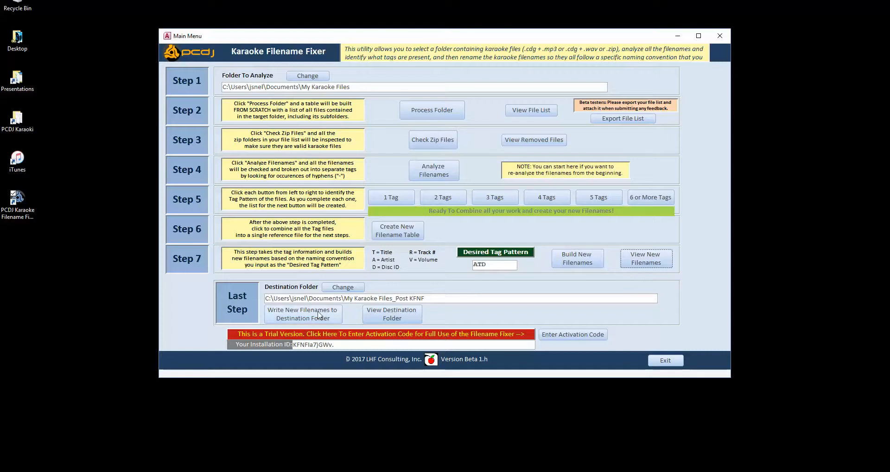
{"action": "left_click", "coordinate": [302, 317]}
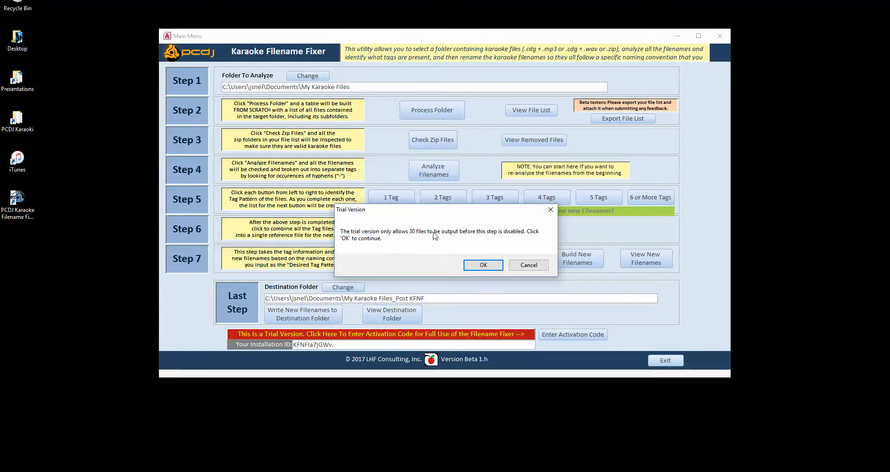
{"action": "left_click", "coordinate": [482, 266]}
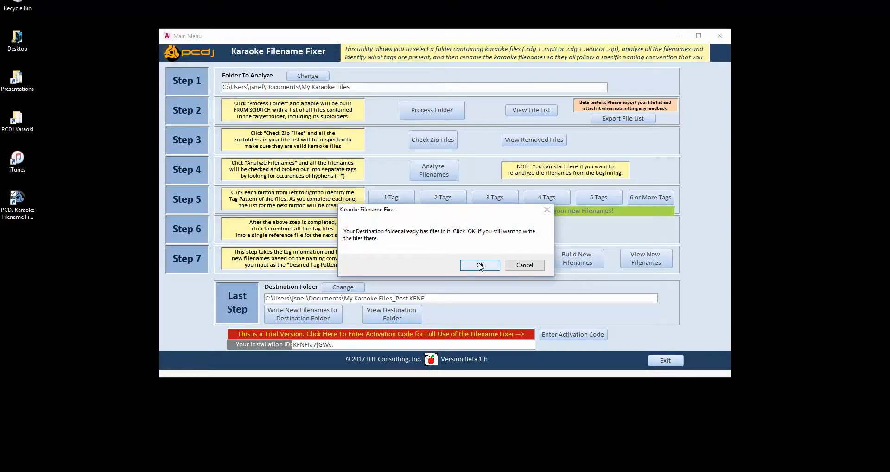
{"action": "left_click", "coordinate": [480, 265]}
{"action": "left_click", "coordinate": [466, 267]}
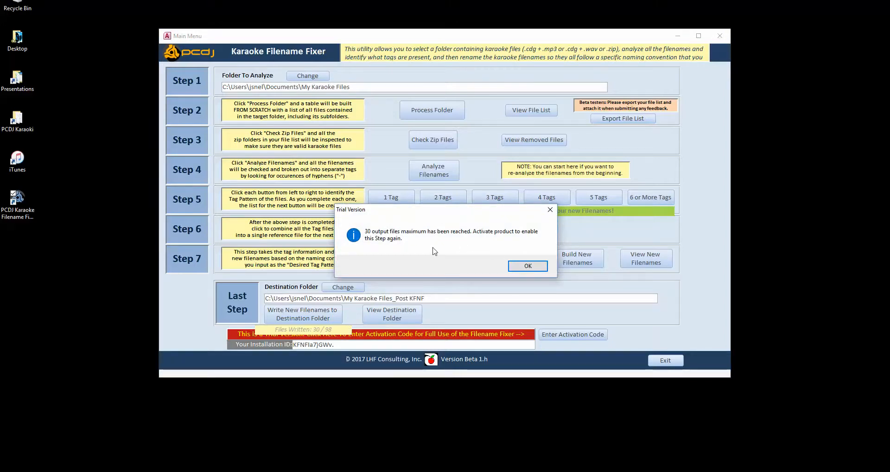
{"action": "left_click", "coordinate": [520, 268]}
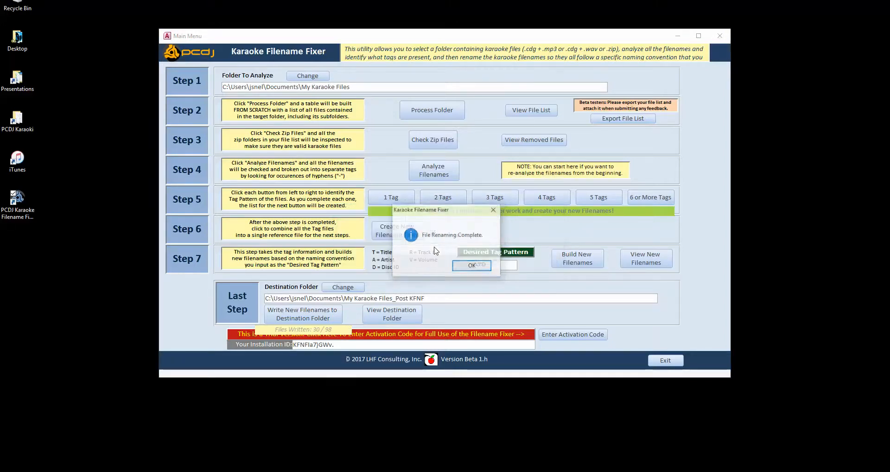
{"action": "left_click", "coordinate": [473, 266]}
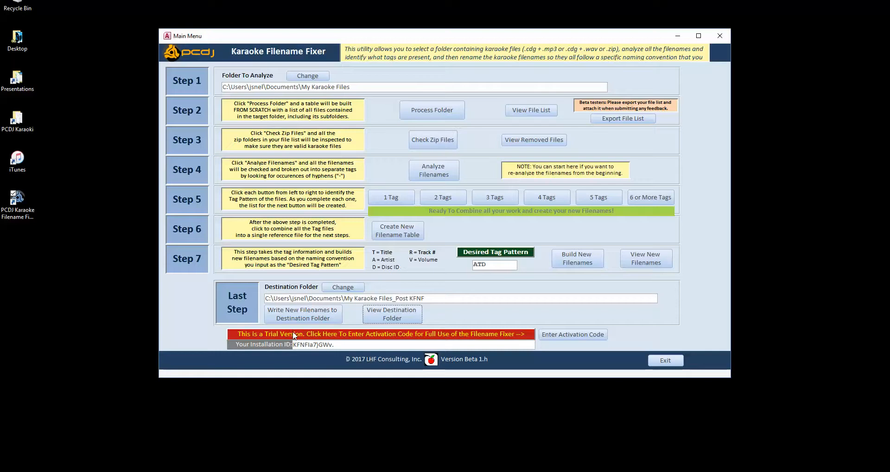